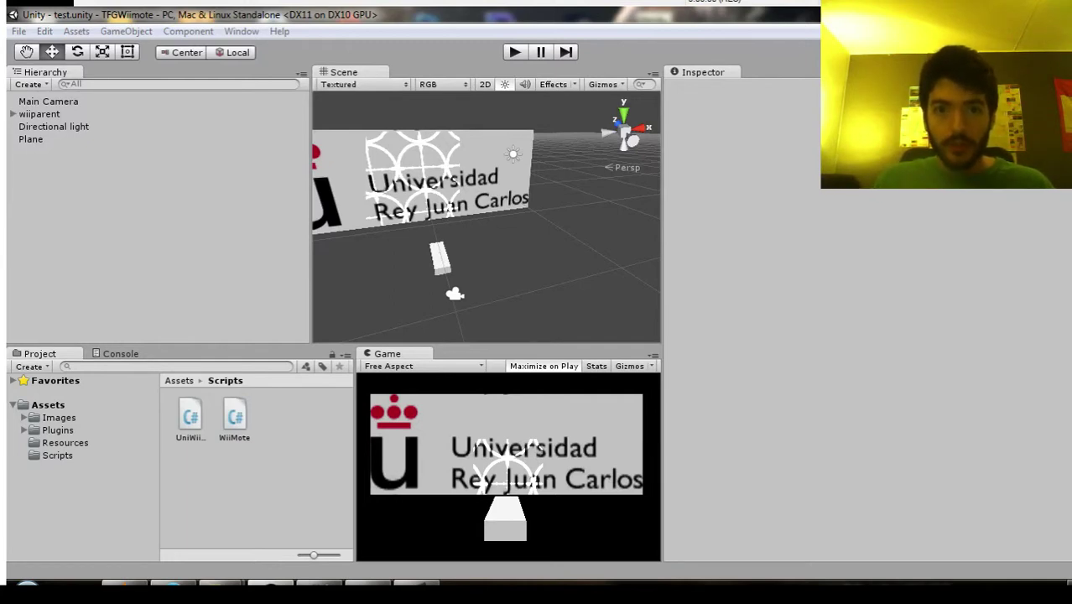
- Run the Wiimote scene in Play mode, maximized, to see live sensor readings over the logo and white block
left_click(515, 52)
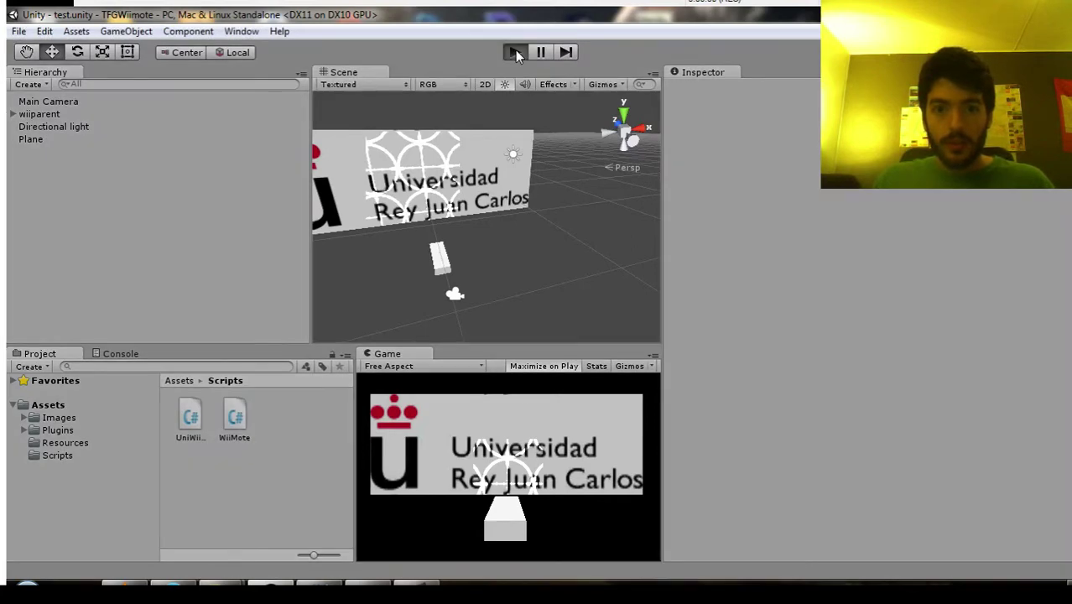
left_click(515, 52)
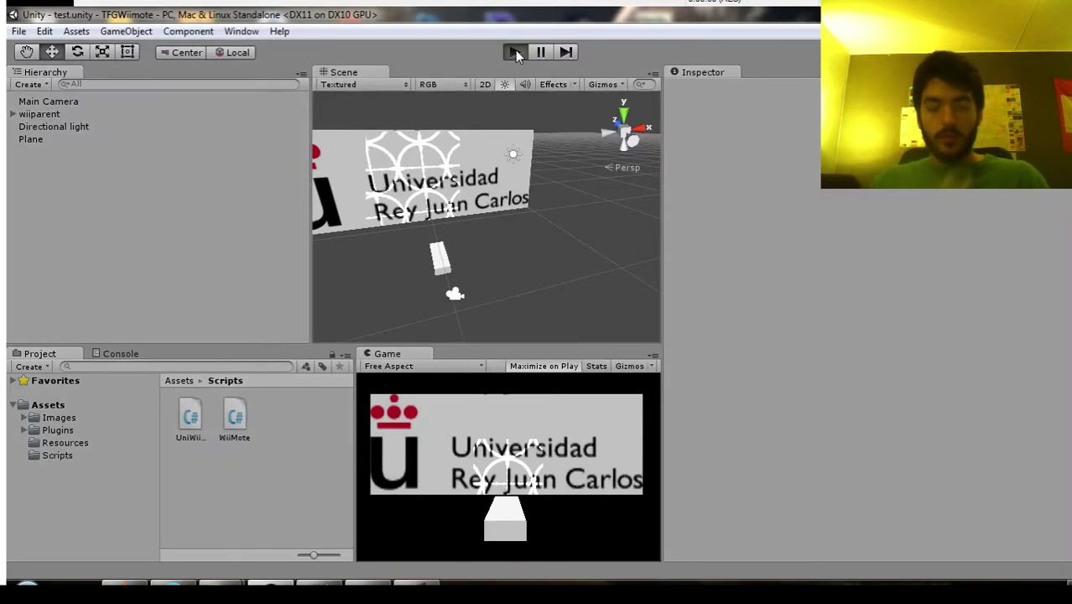